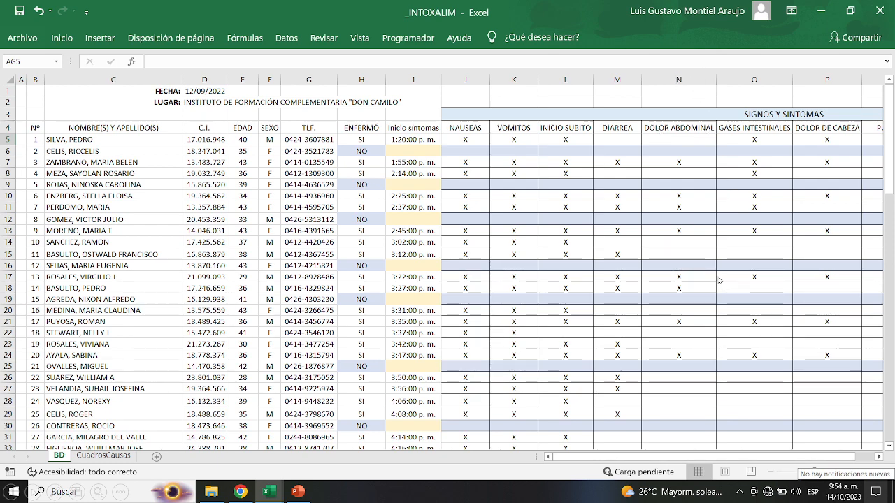
Scroll right to the PERÍODO DE INCUBACIÓN table in columns AE–AK.
scroll(721, 283, "right", 3)
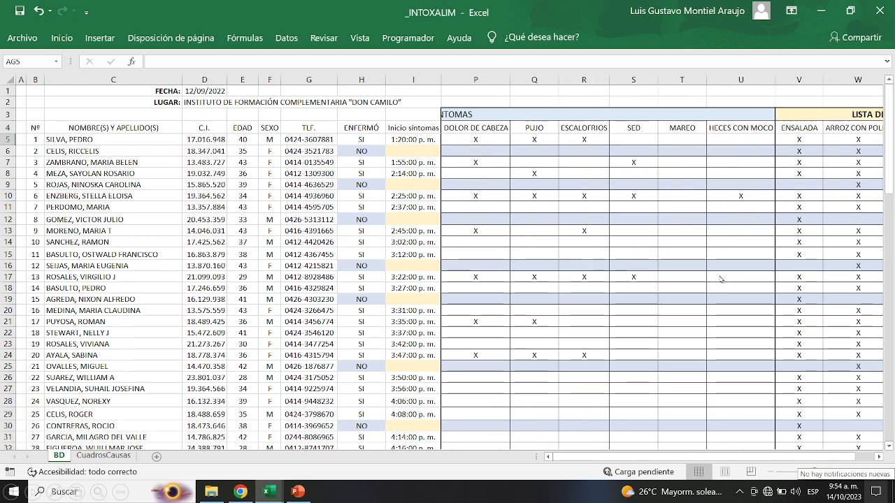
scroll(721, 279, "right", 2)
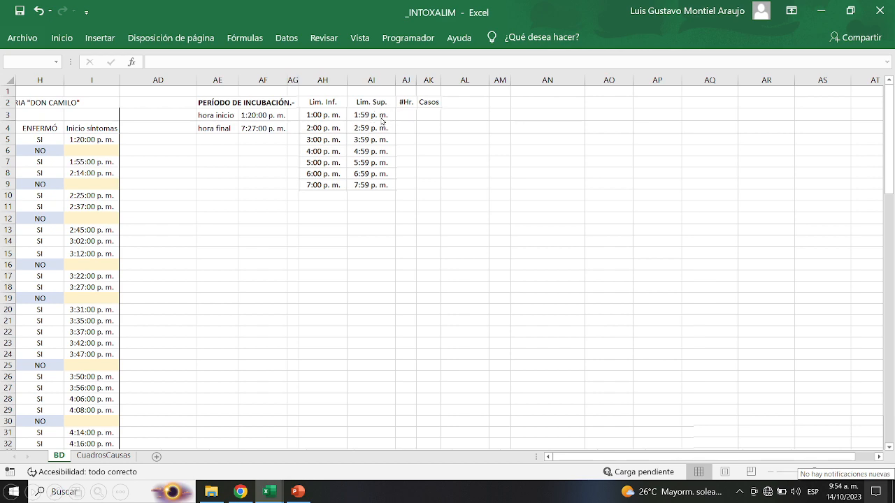
Number hours 1–7 in AJ3:AJ9 and count first-hour cases (2) with a SUMA(SI) array formula in AK3.
left_click(404, 124)
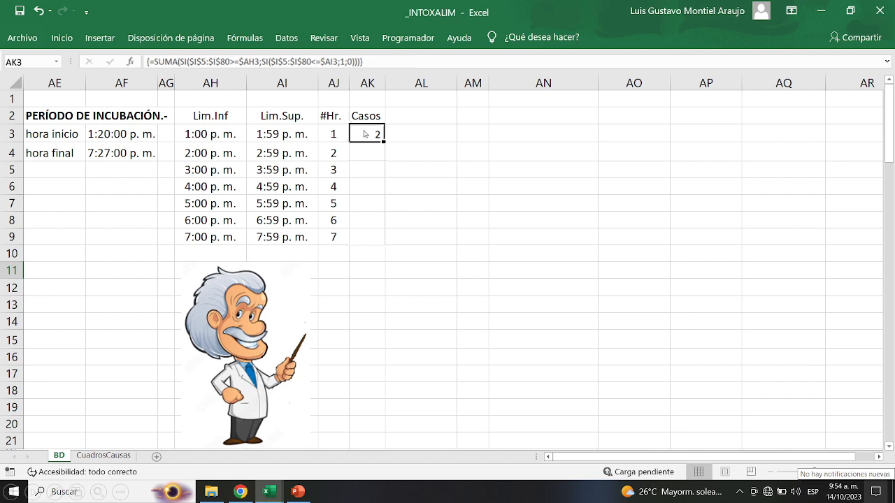
Fill the AK3 array formula down to AK9, giving counts 2, 4, 11, 20, 14, 9, 3.
left_click(374, 241)
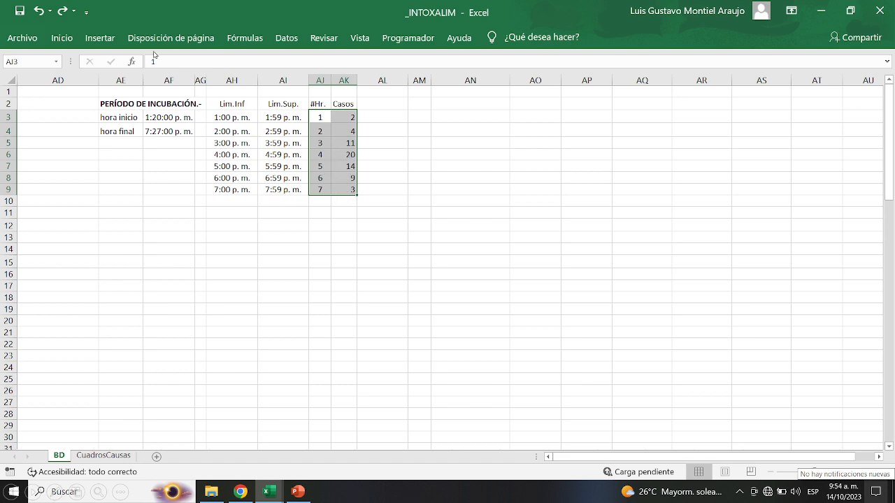
Insert a recommended clustered column chart of cases per hour, moved below the table and shrunk.
left_click(110, 40)
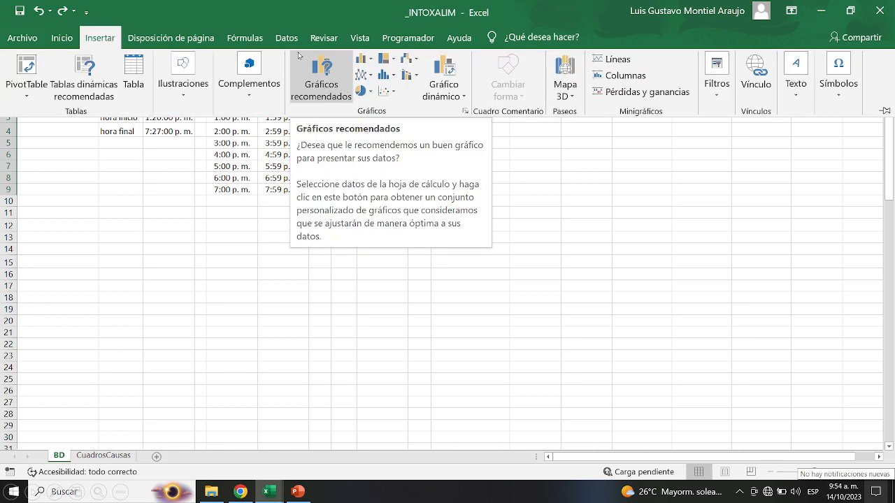
left_click(334, 93)
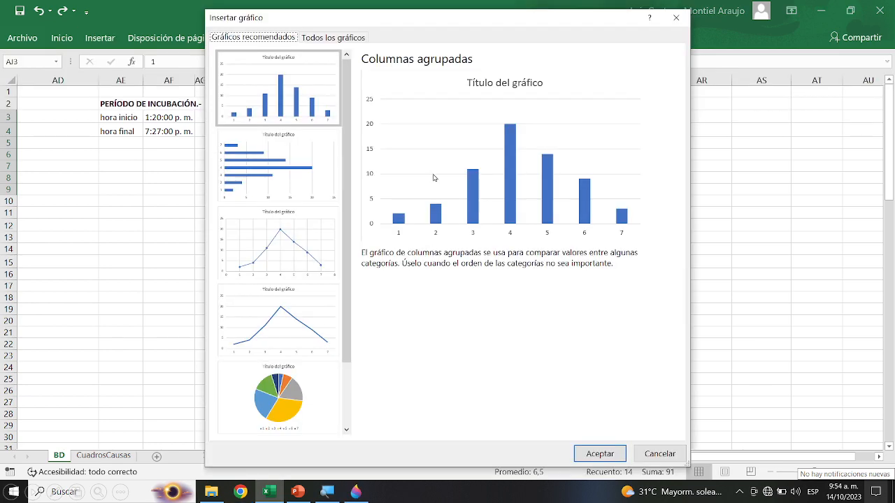
left_click(607, 454)
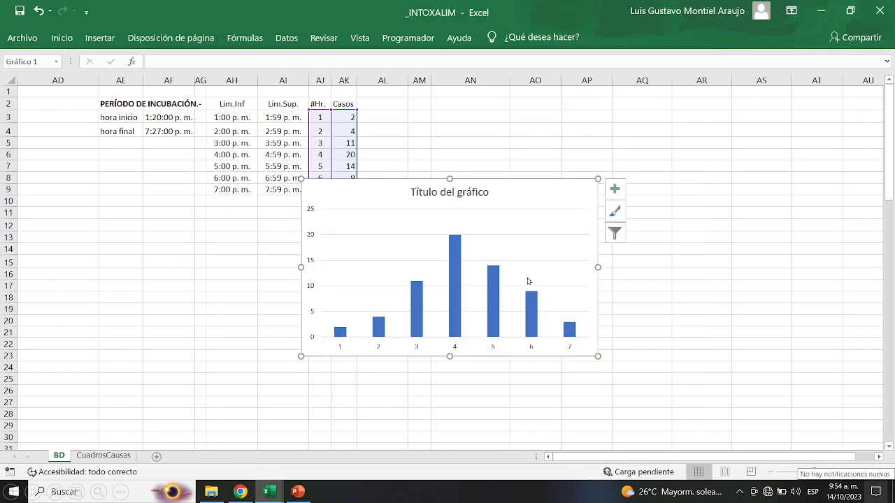
left_click_drag(366, 286, 163, 315)
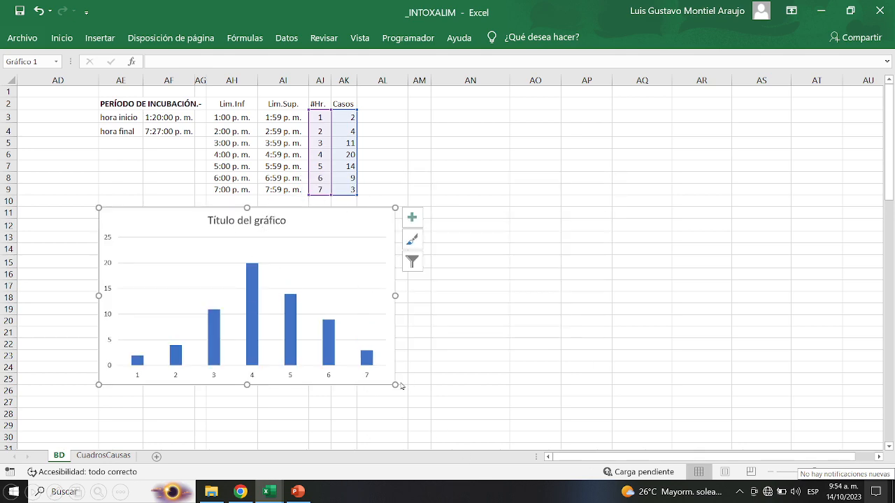
left_click_drag(395, 384, 358, 353)
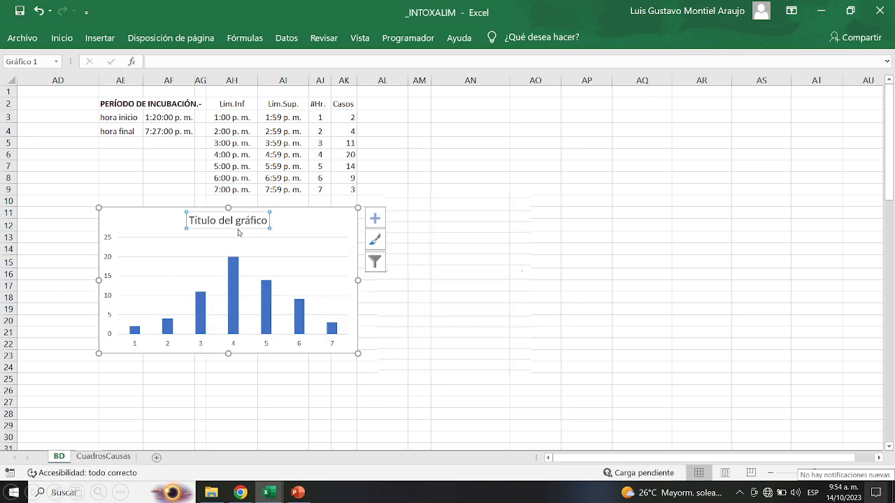
Add axis titles 'Nº Casos' and 'Tiempo en hrs. de inicio de síntomas' to the chart.
left_click(376, 219)
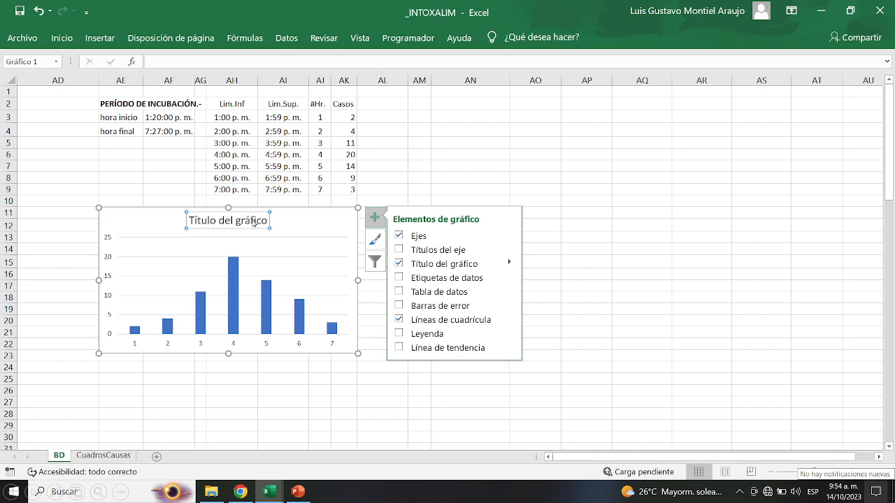
left_click(404, 250)
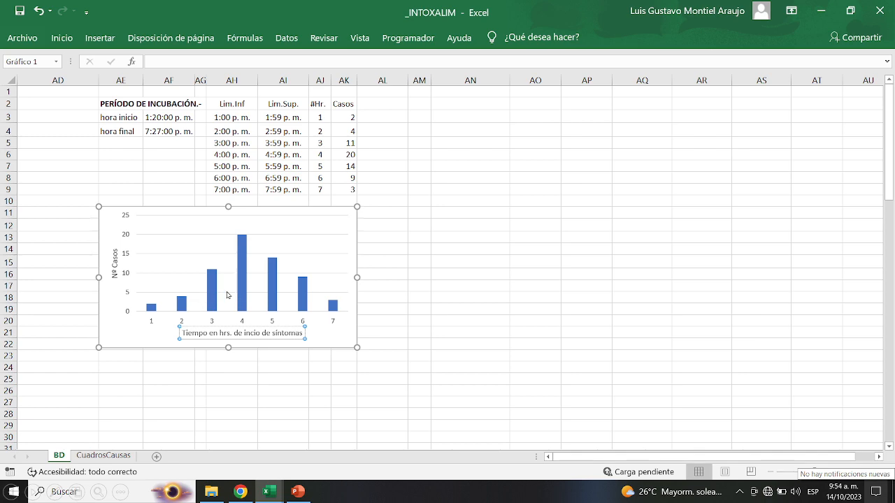
Set the case-count series gap width to 15 % so the bars nearly touch.
right_click(190, 279)
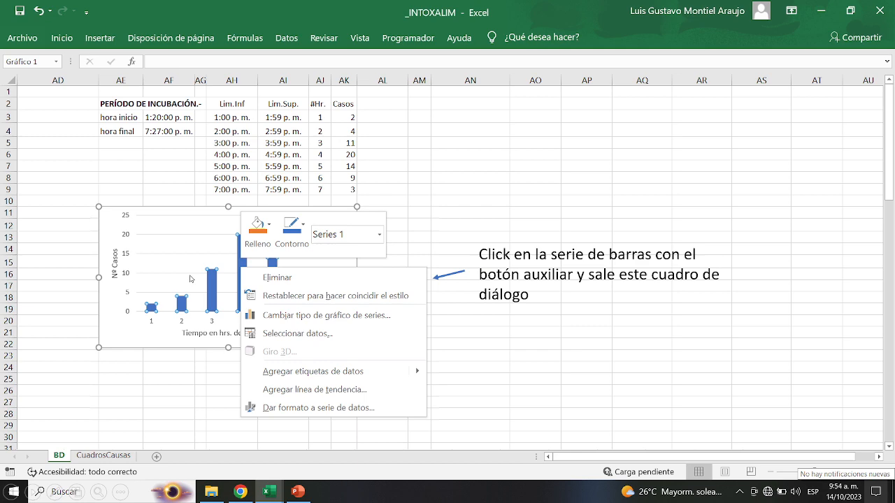
left_click(337, 406)
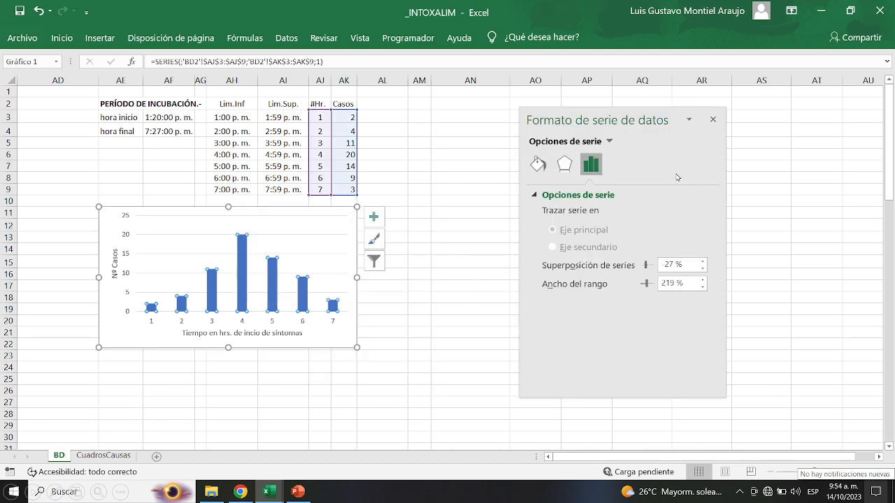
double_click(669, 288)
type("15")
key("Return")
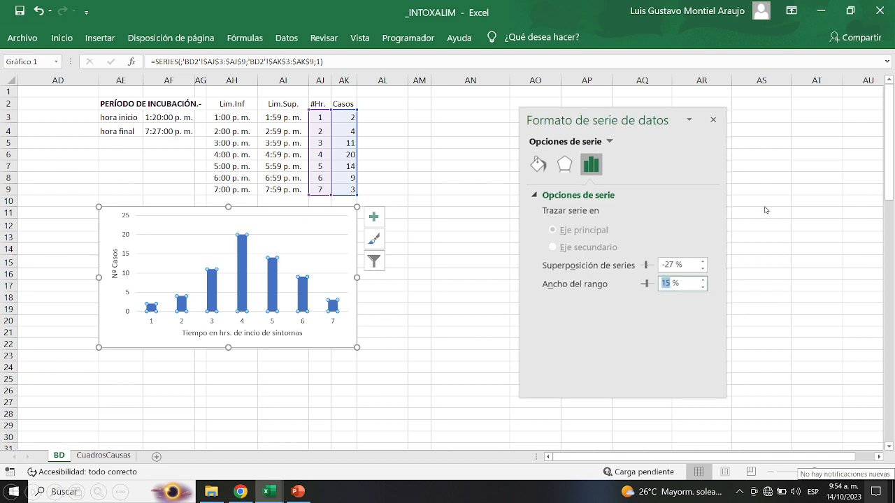
left_click(714, 120)
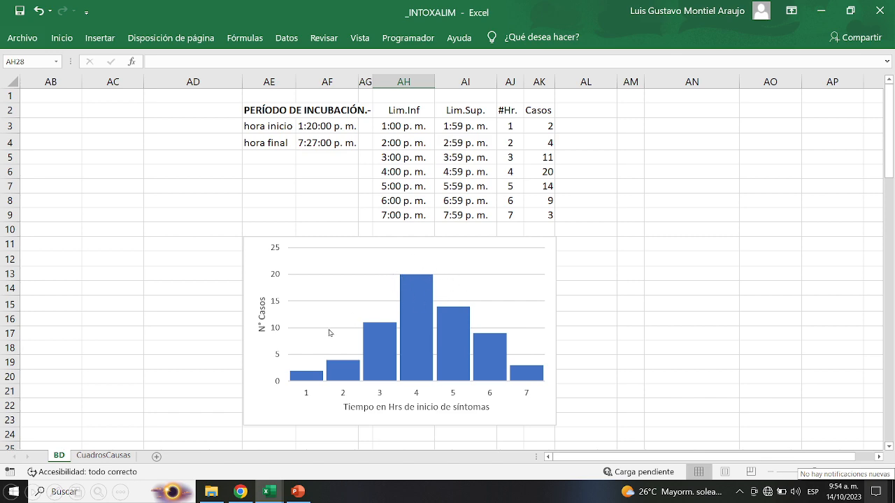
Paste the SÍNTOMAS table at AD26 below the chart and prepare the symptom headers for special pasting.
scroll(330, 333, "down", 1)
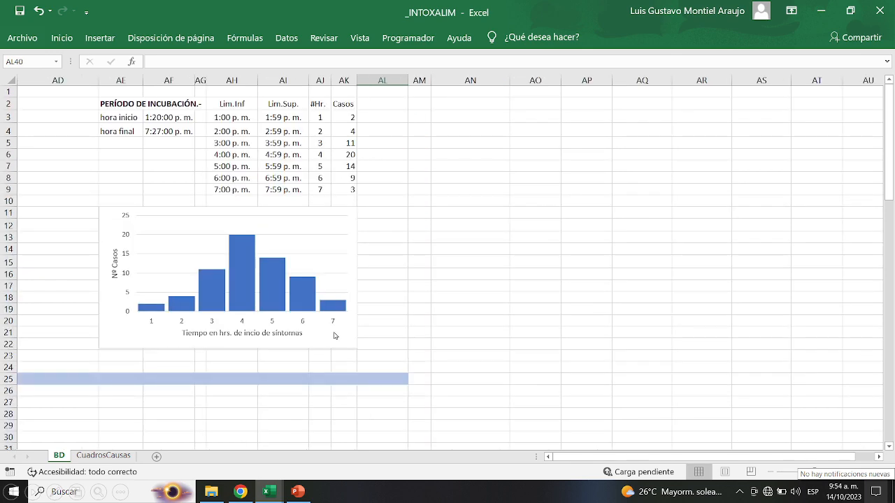
key("ctrl+v")
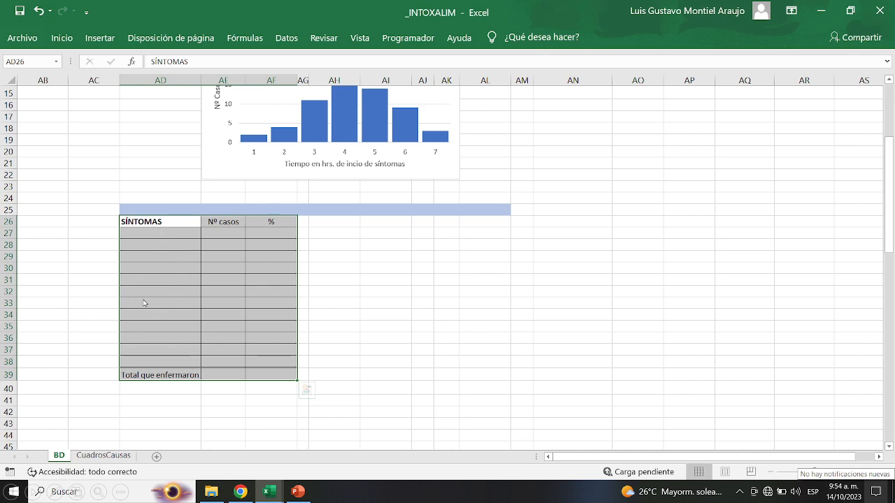
left_click(227, 265)
left_click(228, 265)
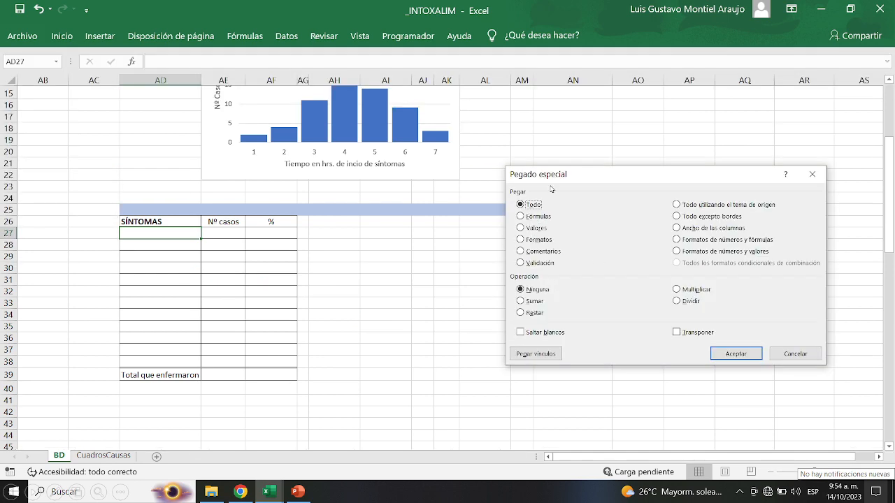
Paste the symptom names as values, transposed down column AD.
left_click(521, 228)
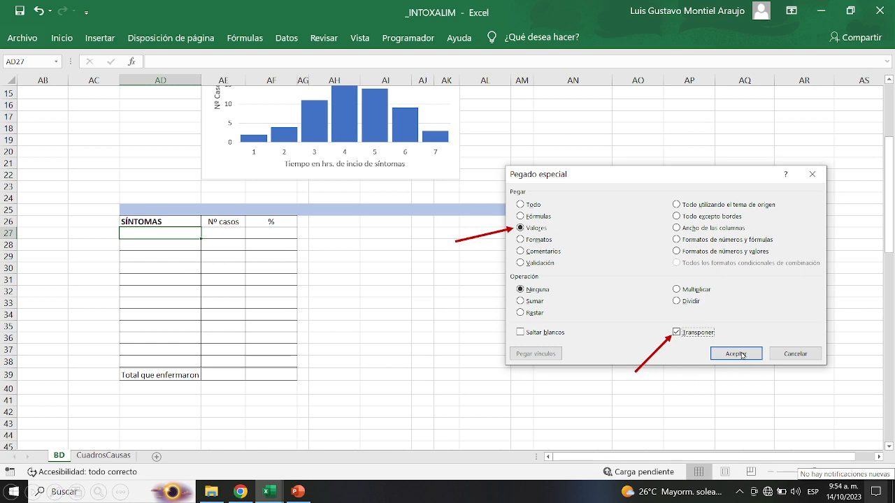
left_click(735, 354)
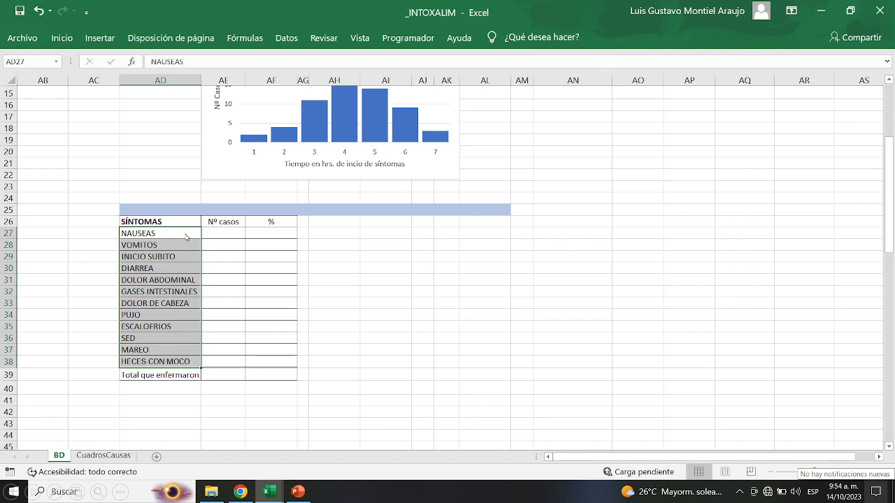
left_click(110, 234)
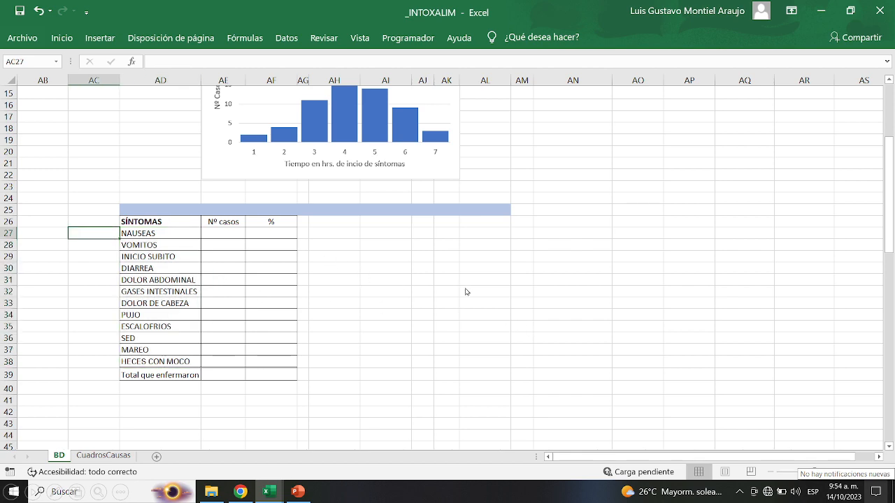
scroll(466, 293, "up", 5)
scroll(466, 292, "left", 7)
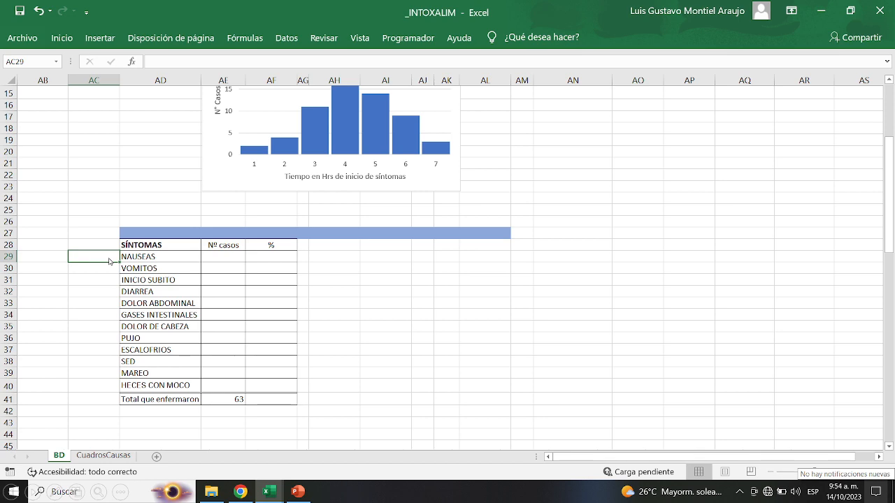
Paste column letters J–U as transposed values into AC27:AC38 beside each symptom.
key("ctrl+alt+v")
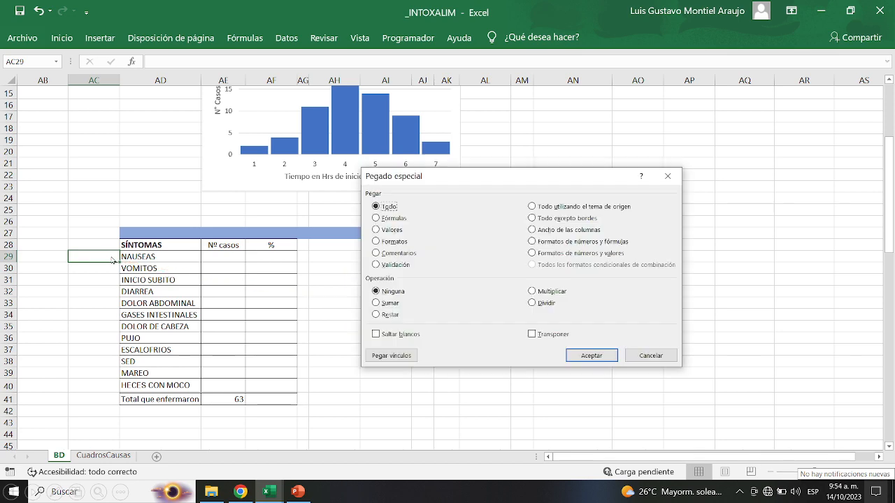
left_click(376, 229)
left_click(532, 334)
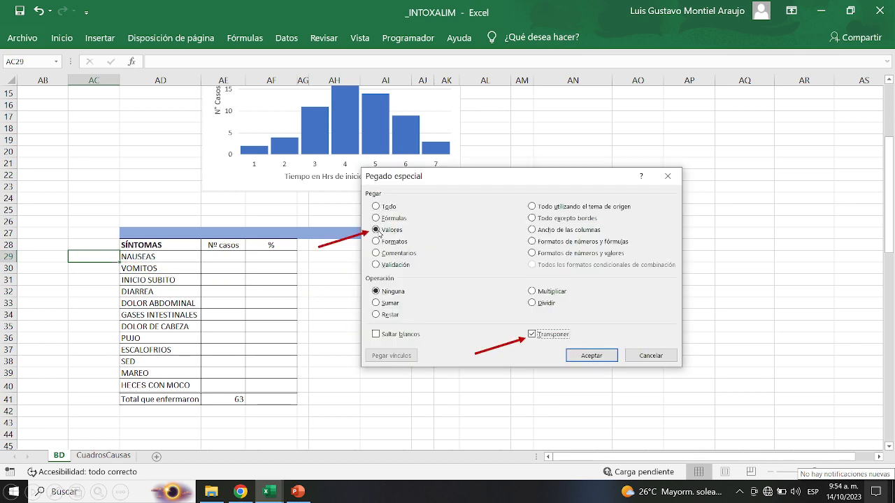
left_click(598, 357)
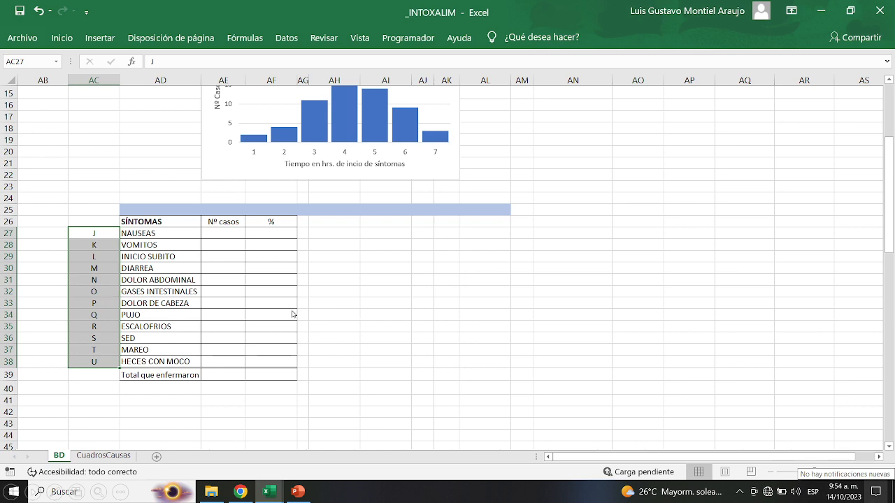
left_click(226, 375)
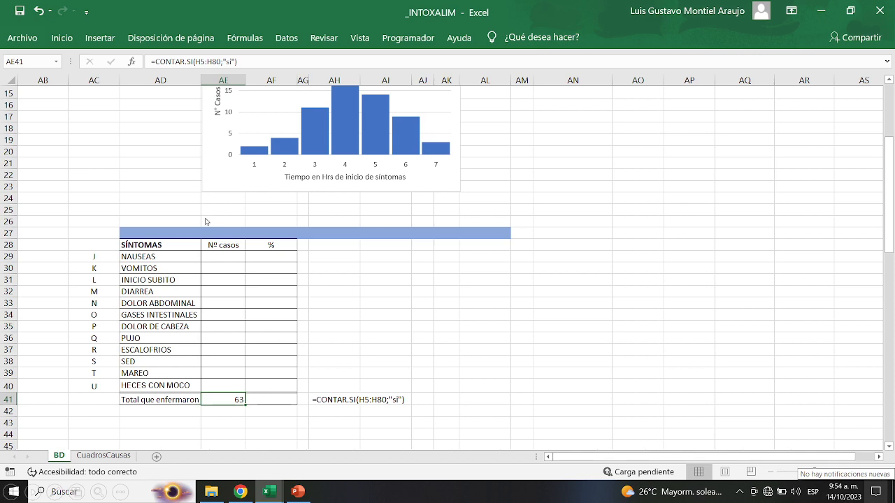
Count NAUSEAS cases in AE29 with =CONTAR.SI($J$5:$J$80;"X"), giving 63.
left_click(226, 259)
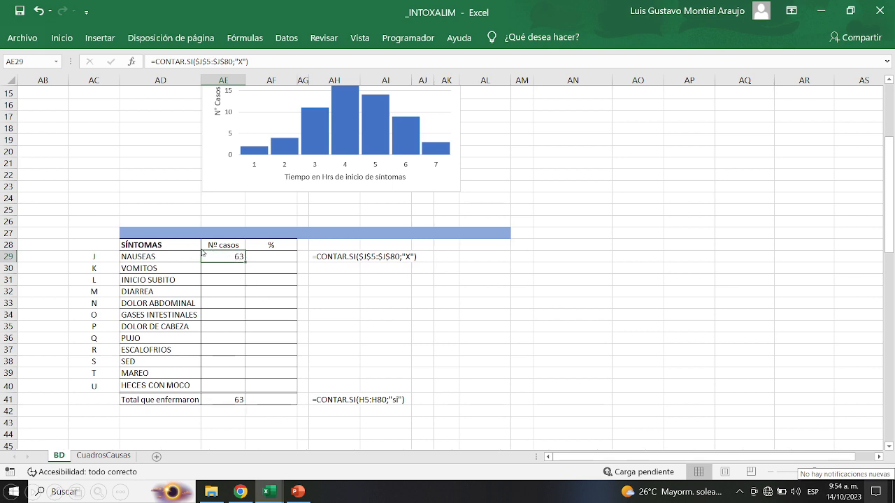
Enter CONTAR.SI counts in AE30:AE40 for each symptom's column, VOMITOS 60 through HECES CON MOCO 2.
left_click(386, 318)
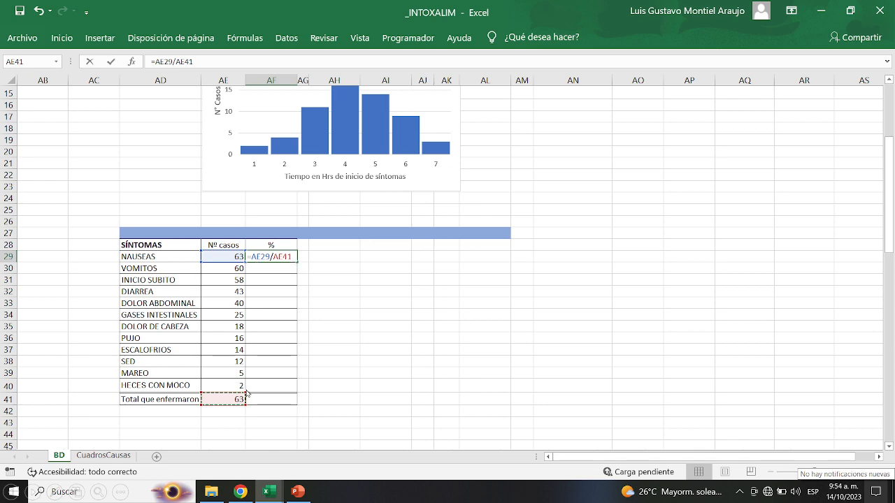
Enter the NAUSEAS share =AE29/$AE$41 in AF29 and format it as a one-decimal percentage.
key("Return")
left_click(281, 262)
left_click(61, 38)
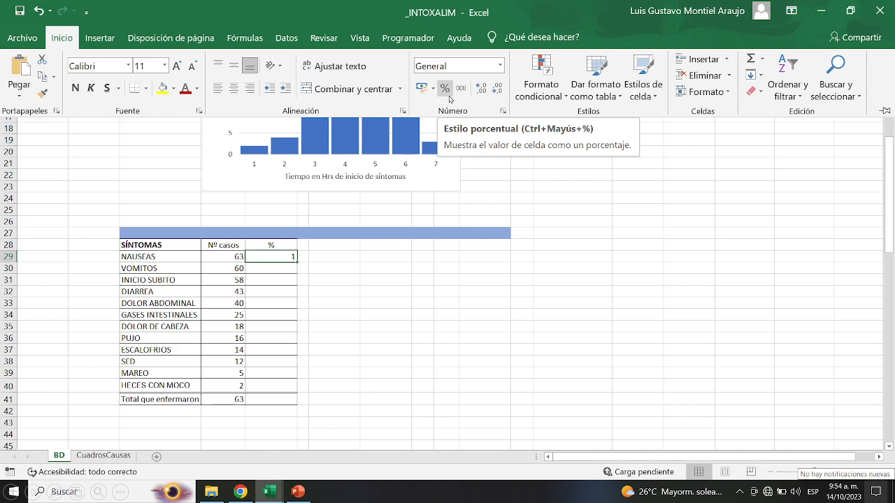
left_click(447, 93)
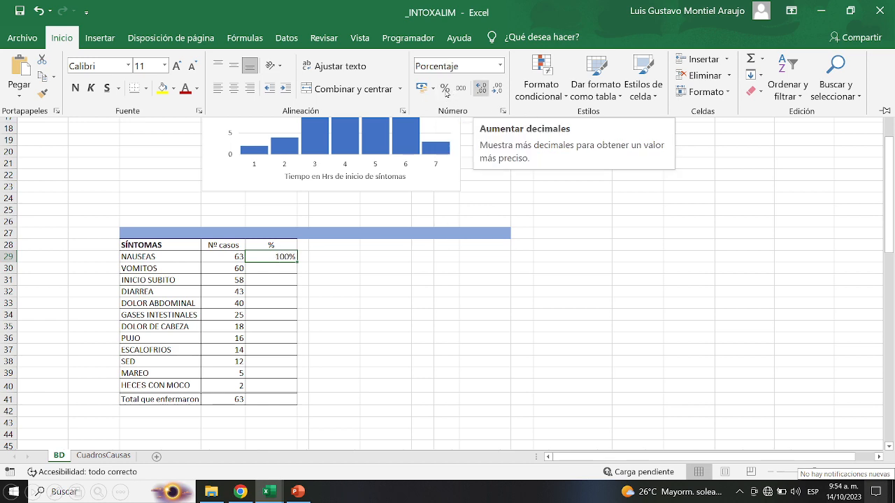
left_click(481, 91)
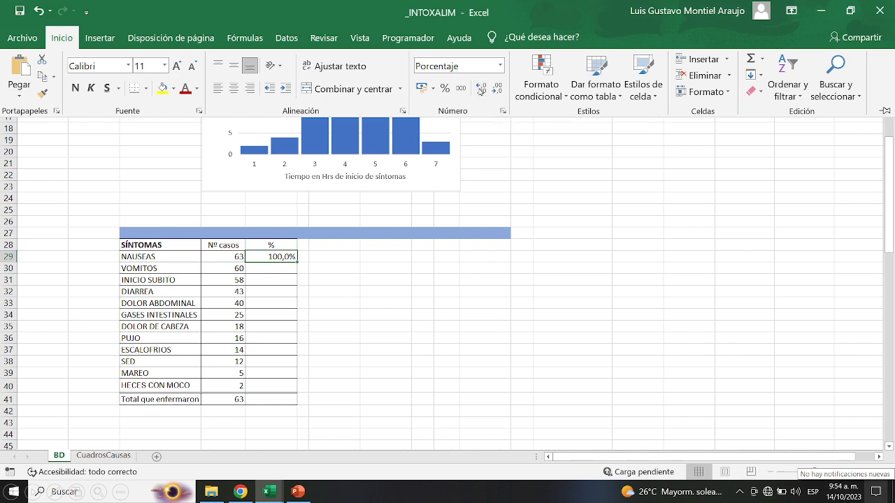
Recommit the NAUSEAS percentage formula, fill it down the symptoms list, then undo the fill.
double_click(285, 258)
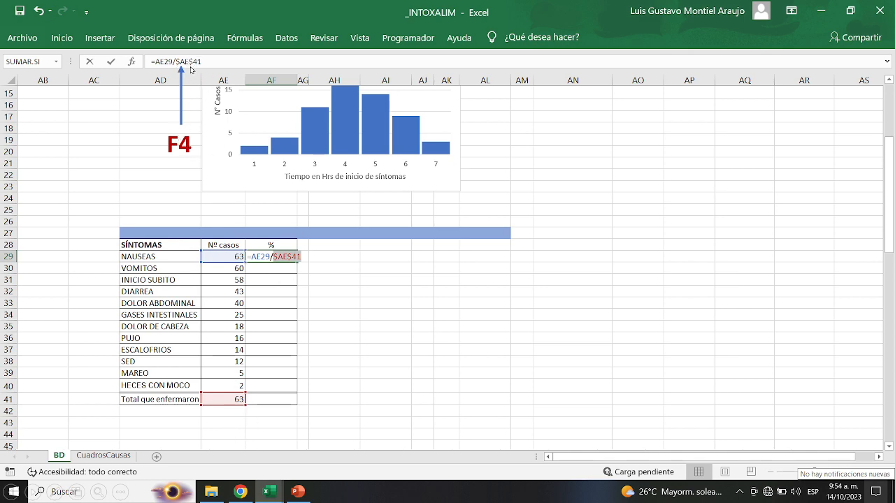
key("ctrl+Return")
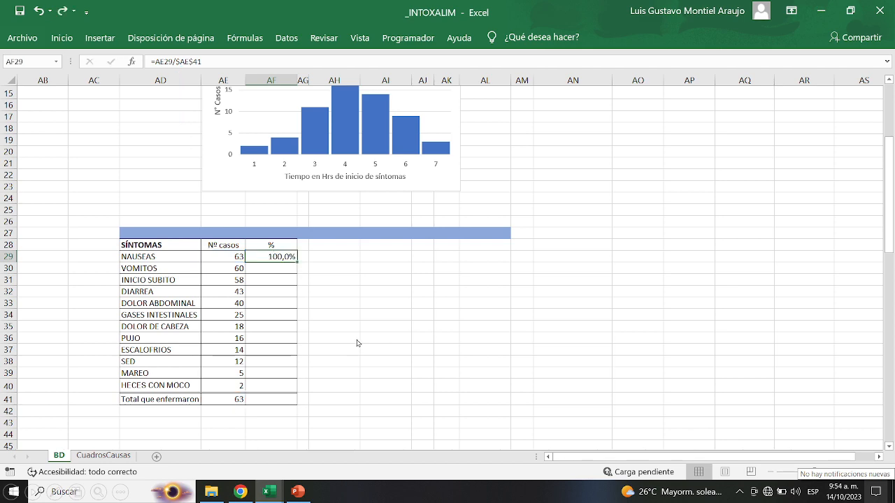
double_click(297, 262)
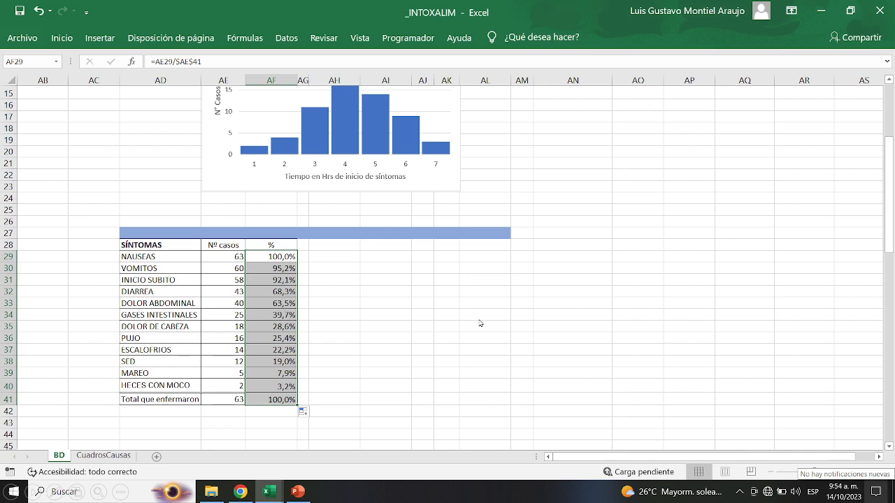
key("ctrl+z")
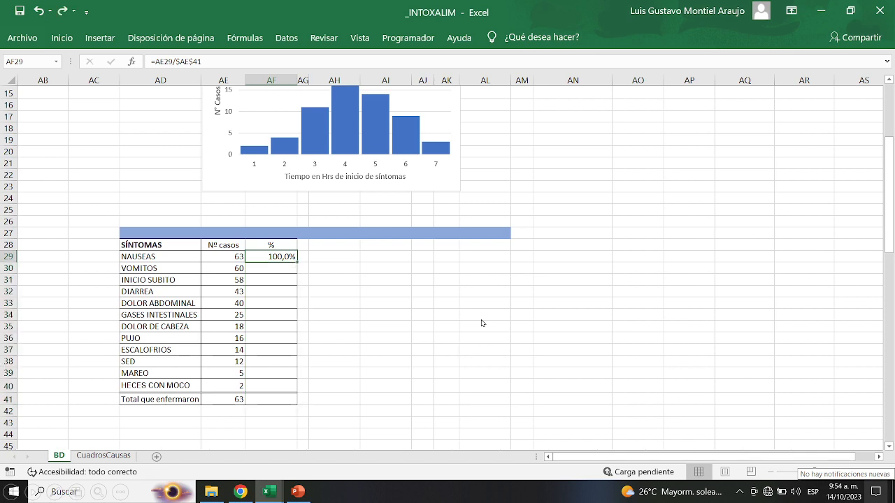
Scroll to the empty attack-rate table for the foods ENSALADA through REFRESCOS.
scroll(485, 325, "down", 3)
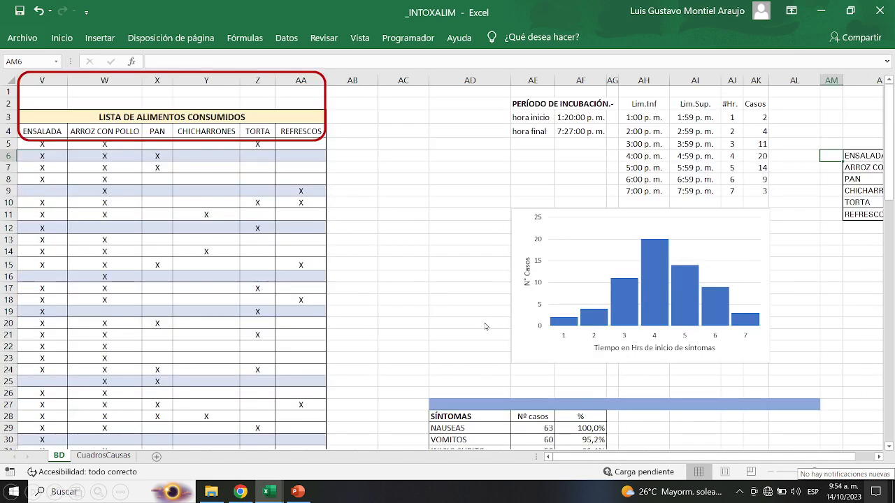
left_click(486, 327)
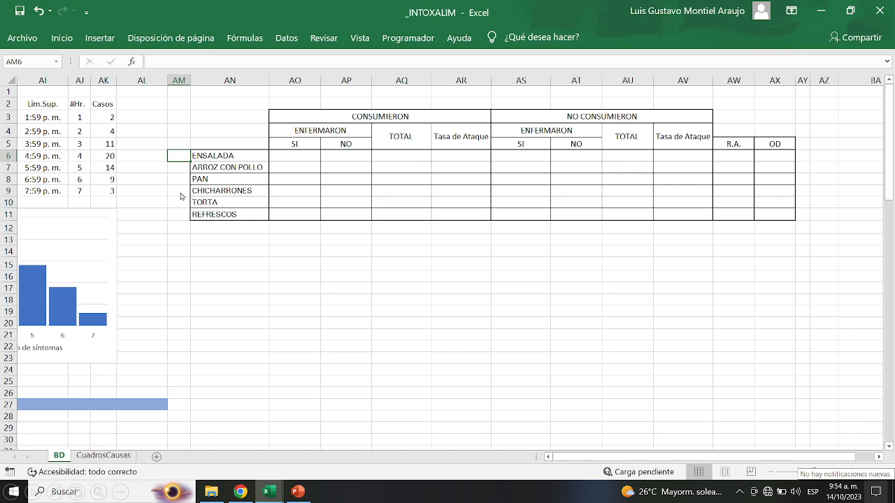
Paste the food column letters V–AA beside the foods as transposed values in AM6.
key("ctrl+alt+v")
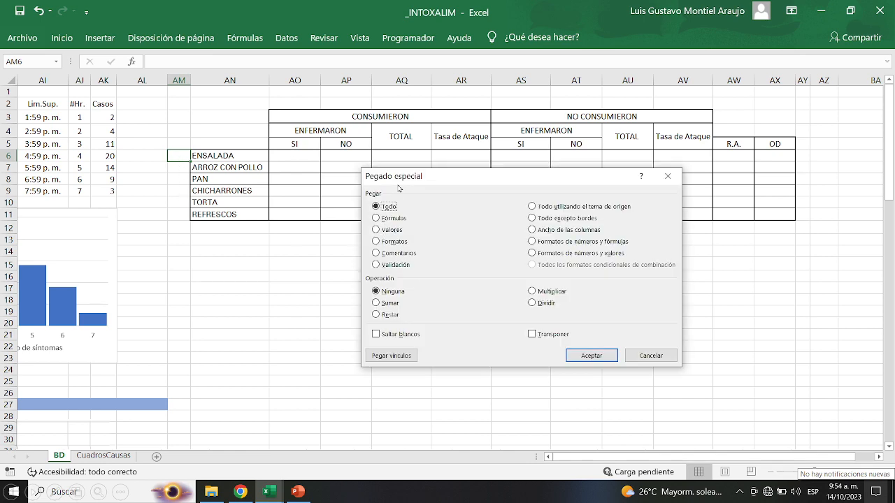
left_click(376, 229)
left_click(532, 334)
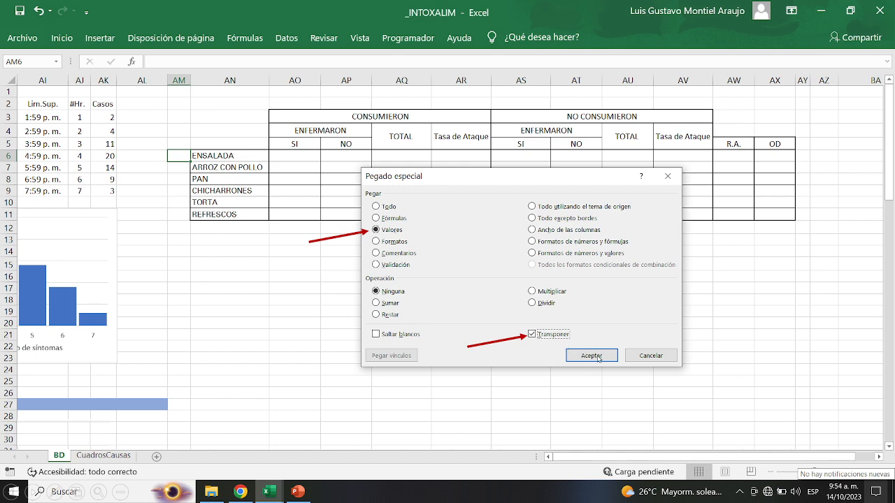
left_click(591, 356)
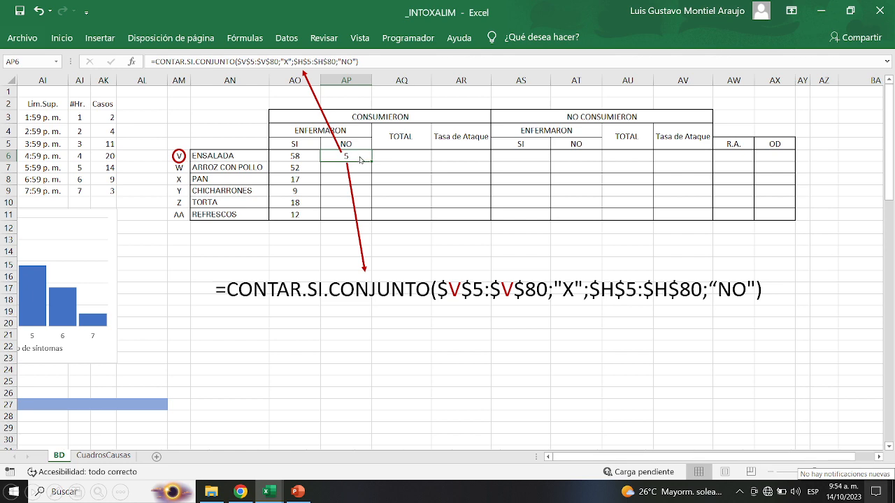
Step back to ENSALADA's ill-count formula, then on to its not-ill count formula.
key("Left")
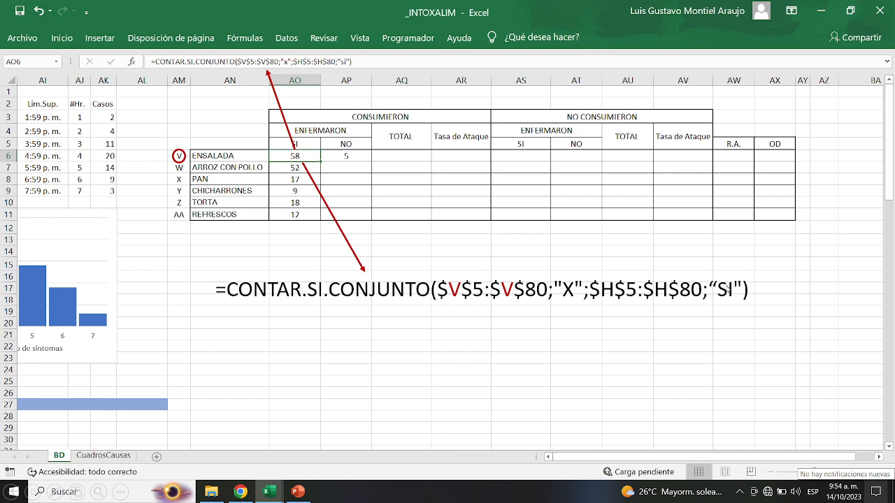
key("Right")
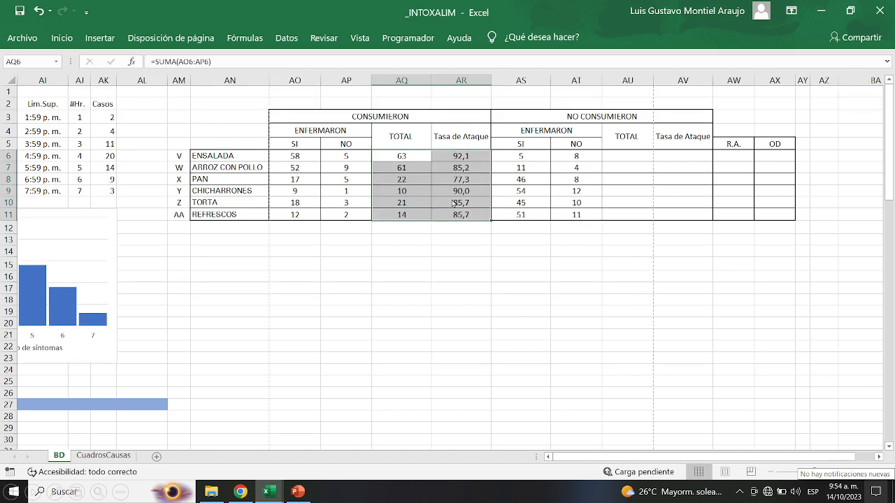
Copy the consumers' totals and attack-rate formulas into the non-consumer columns AU6:AV11.
key("ctrl+c")
left_click(638, 155)
key("ctrl+v")
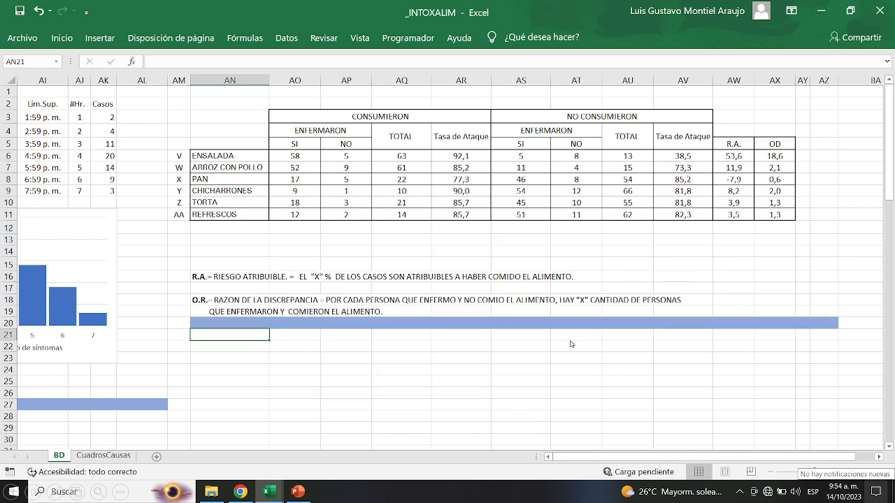
Scroll up and back down over the attack-rate table with its R.A. and OD columns.
scroll(579, 344, "up", 2)
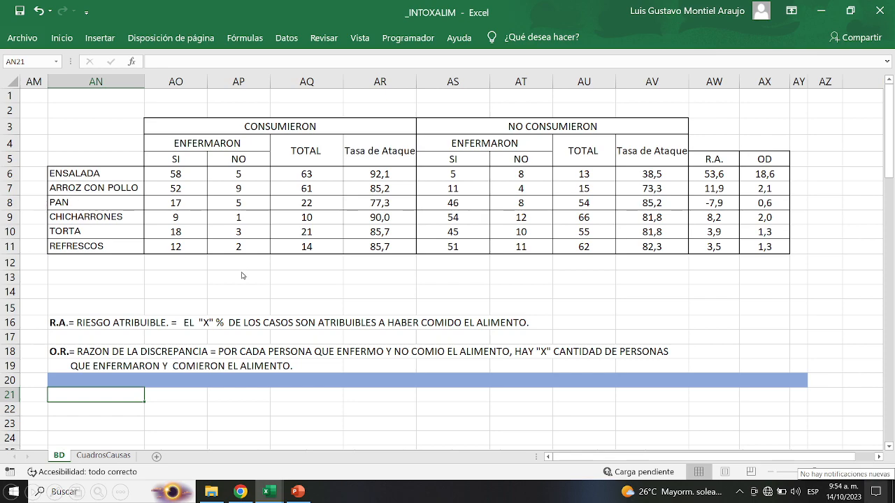
scroll(242, 276, "down", 1)
Scroll up to bring the McNemar table area below row 20 into view.
scroll(243, 275, "up", 1)
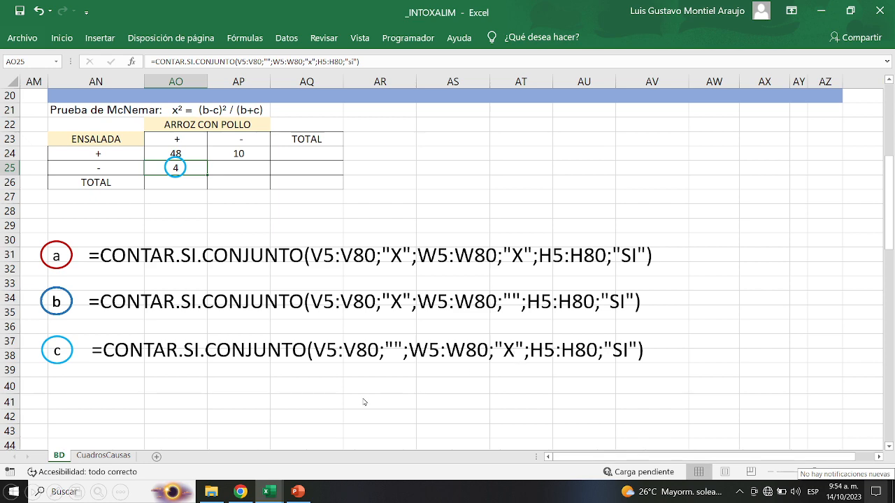
Commit the McNemar count of 1 in AP25 for ill people who ate neither food.
key("Right")
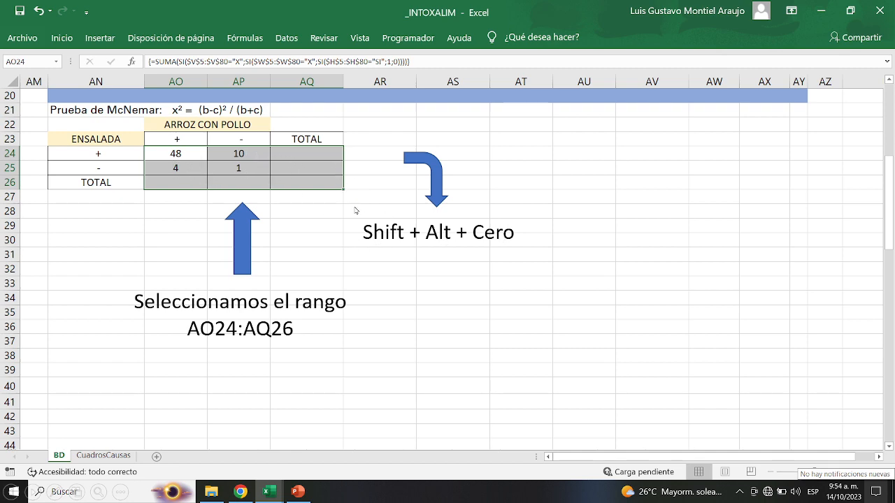
Add row and column totals to the McNemar table AO24:AQ26 with AutoSum.
key("alt+shift+0")
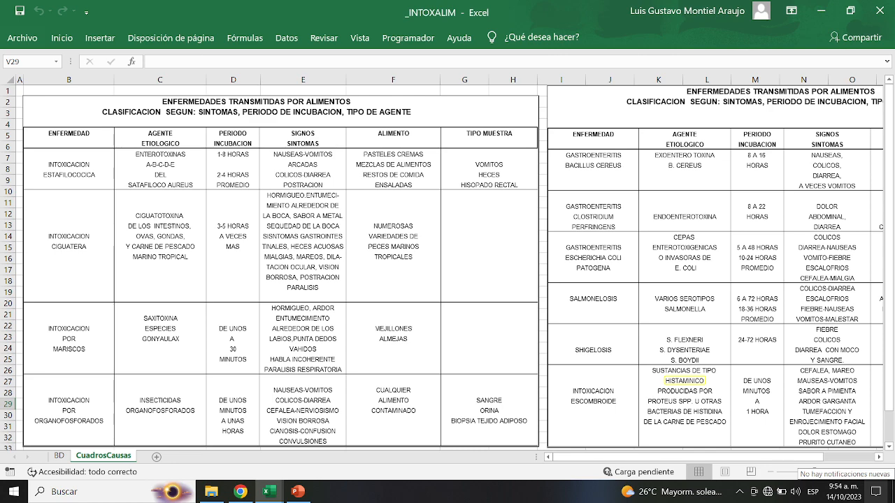
scroll(448, 265, "right", 3)
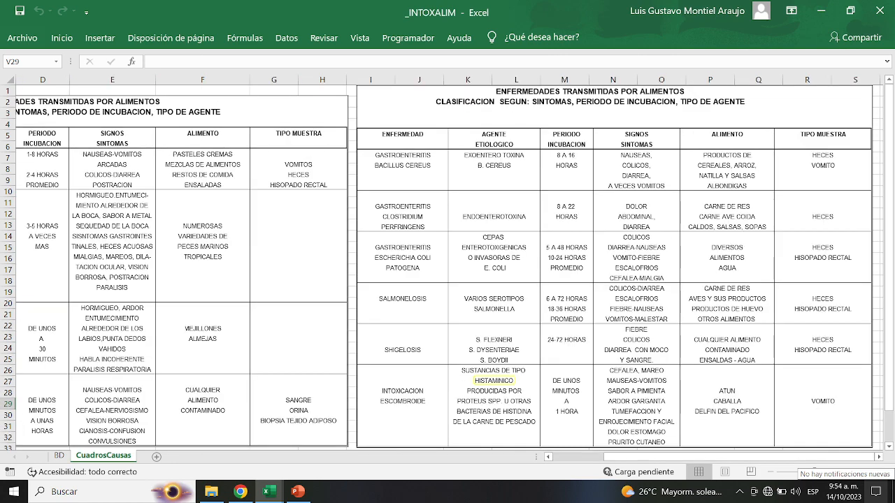
scroll(448, 265, "left", 3)
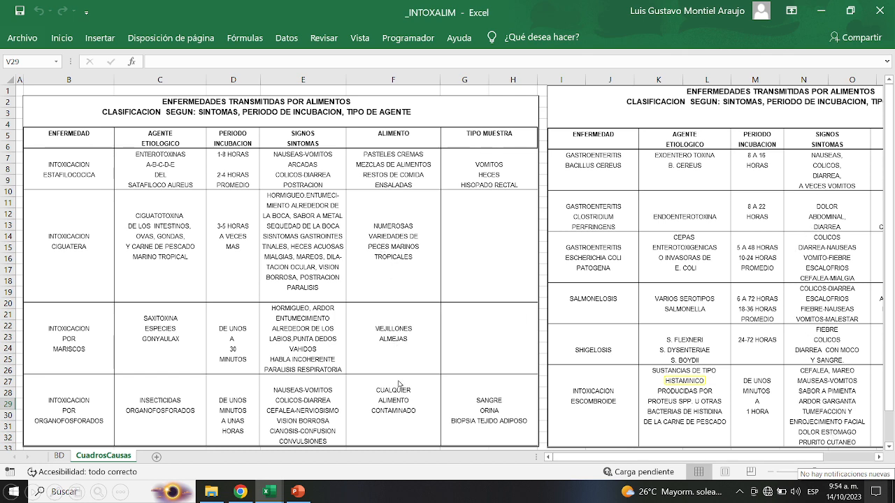
scroll(758, 408, "right", 3)
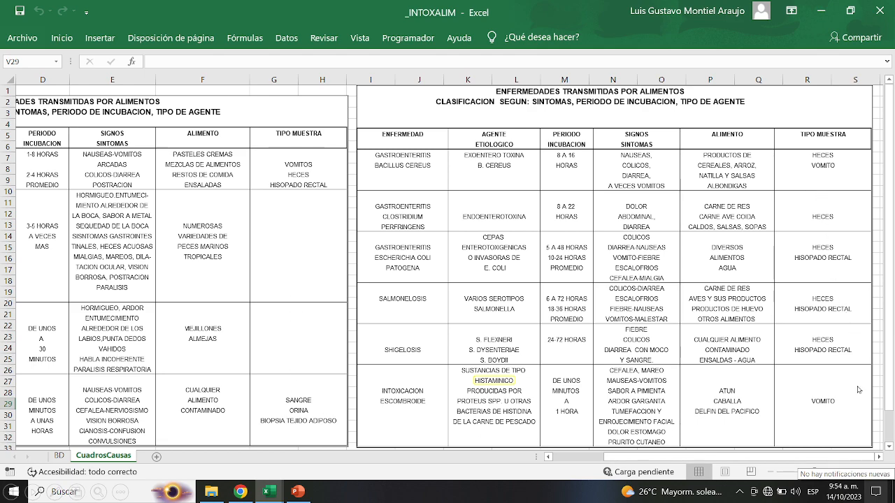
scroll(295, 190, "left", 3)
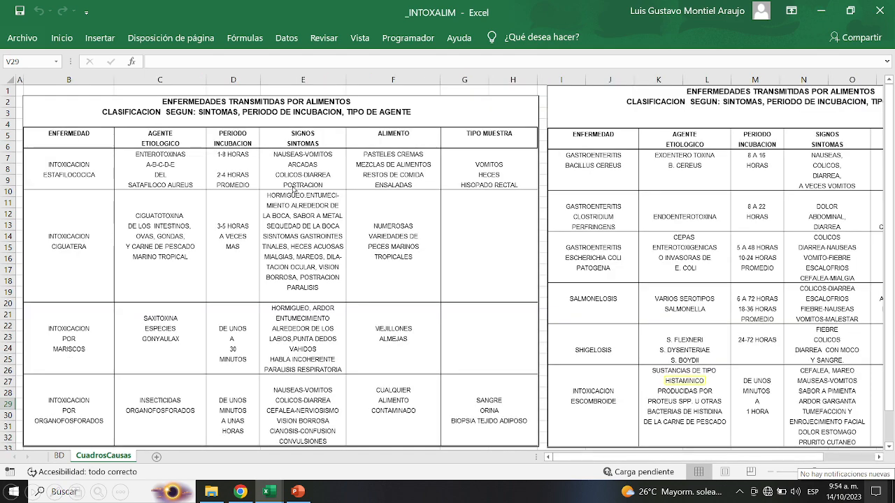